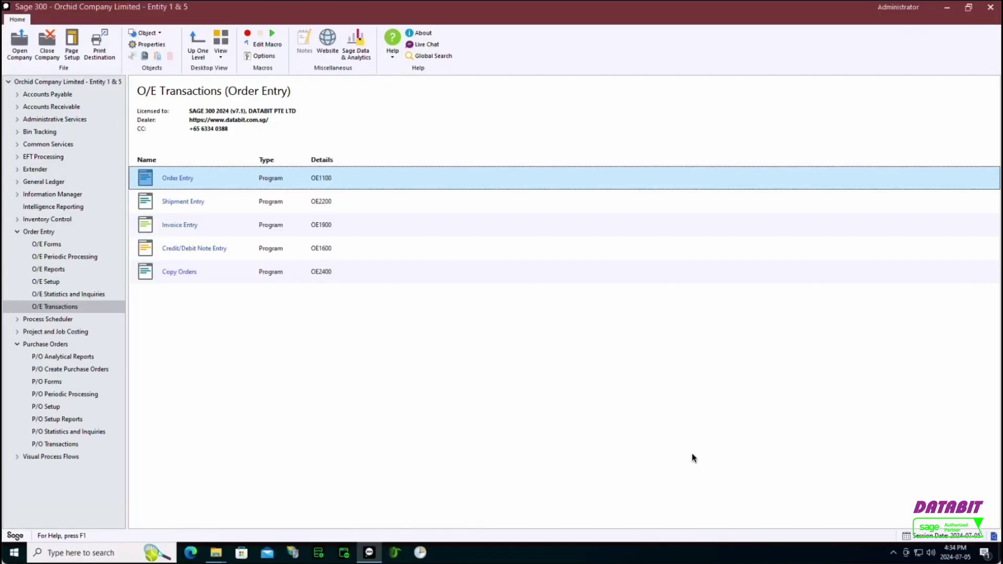
double_click(209, 183)
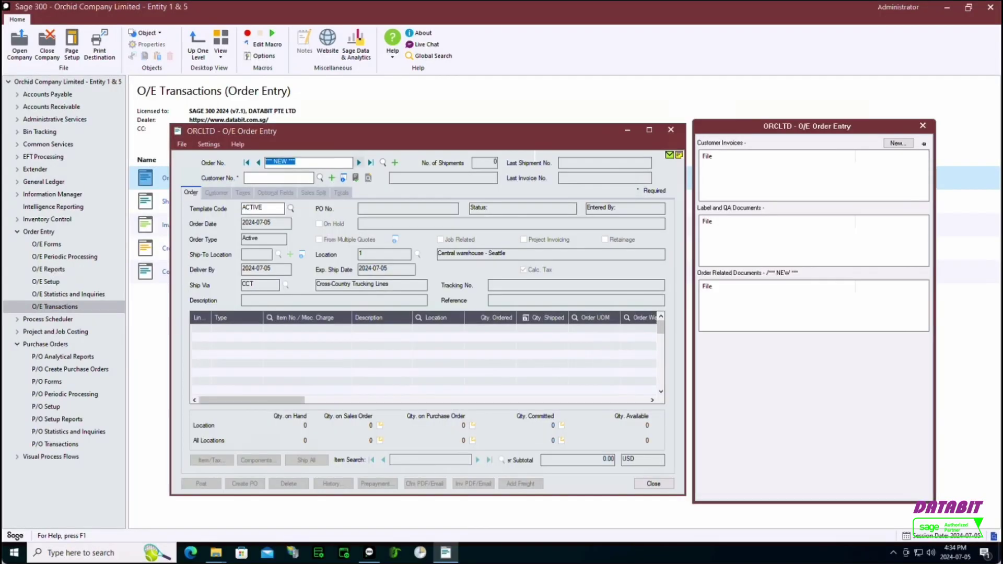
click(359, 163)
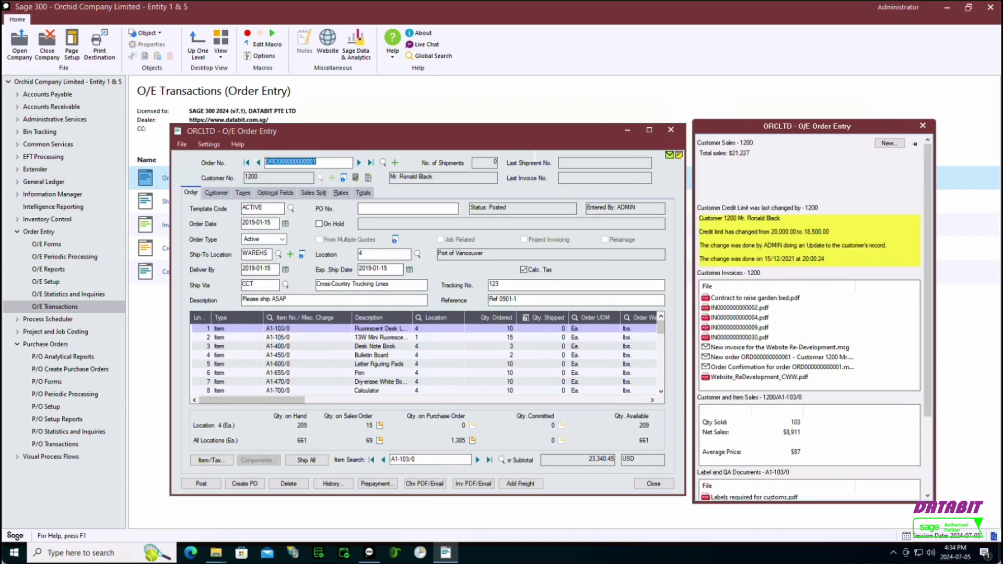
key(Down)
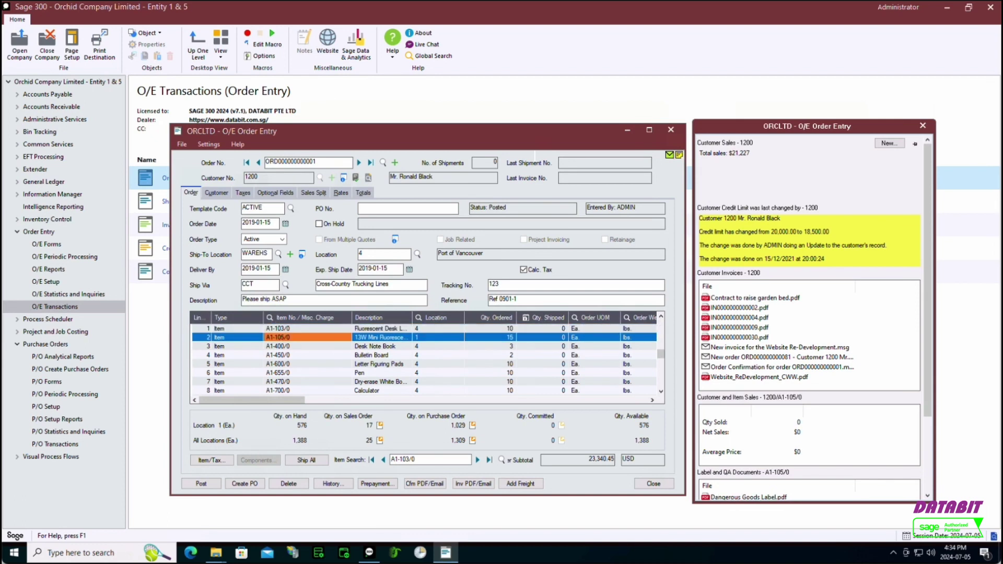
key(Down)
key(Down)
key(Down)
key(Down)
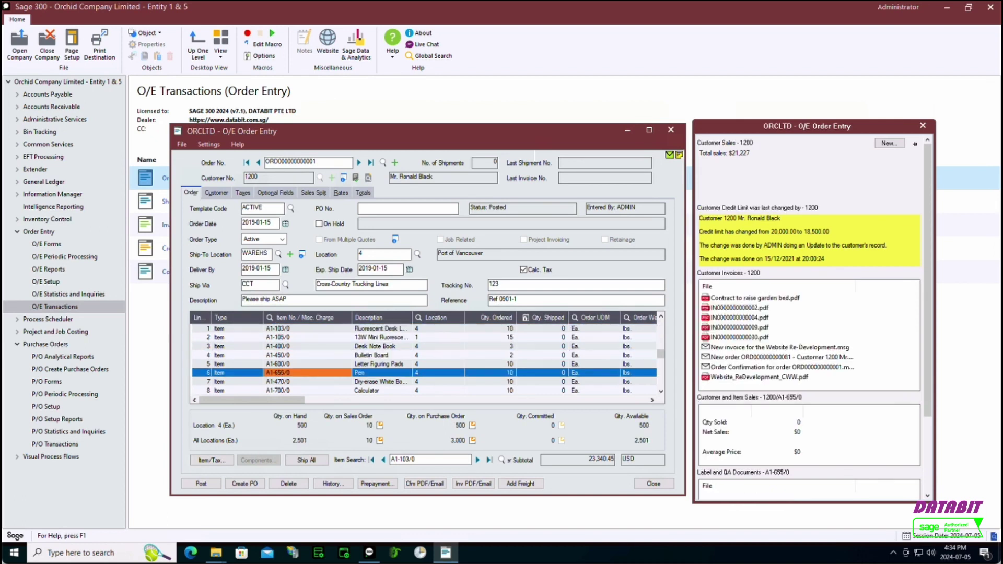
key(ctrl+Home)
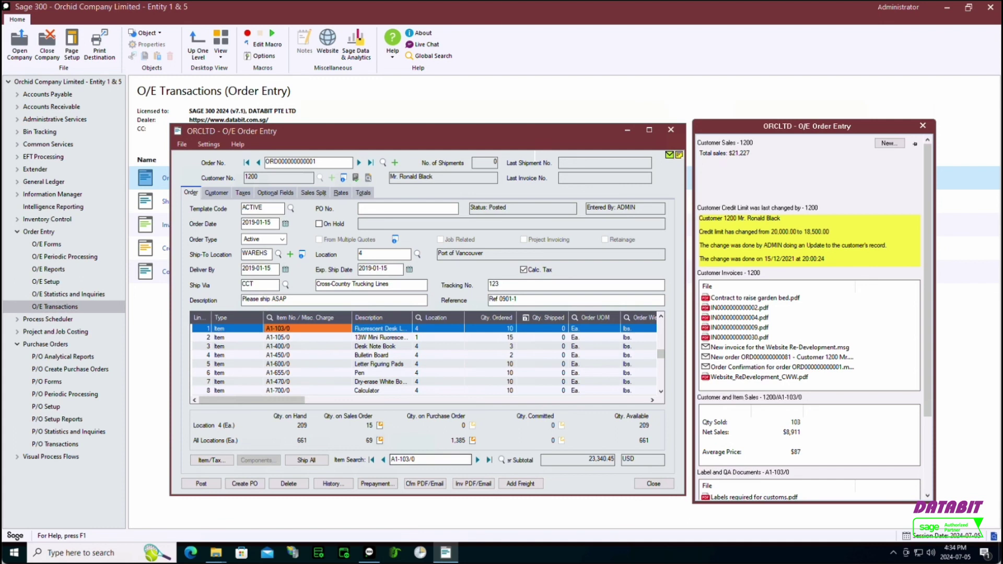
Step: Move into the Item Search field and select its text for replacement
key(Tab)
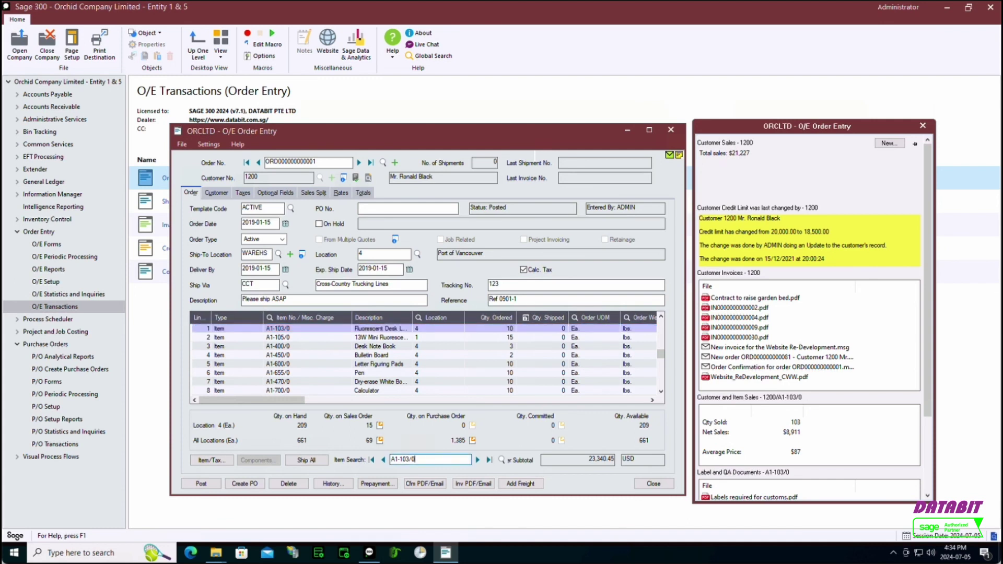
key(ctrl+a)
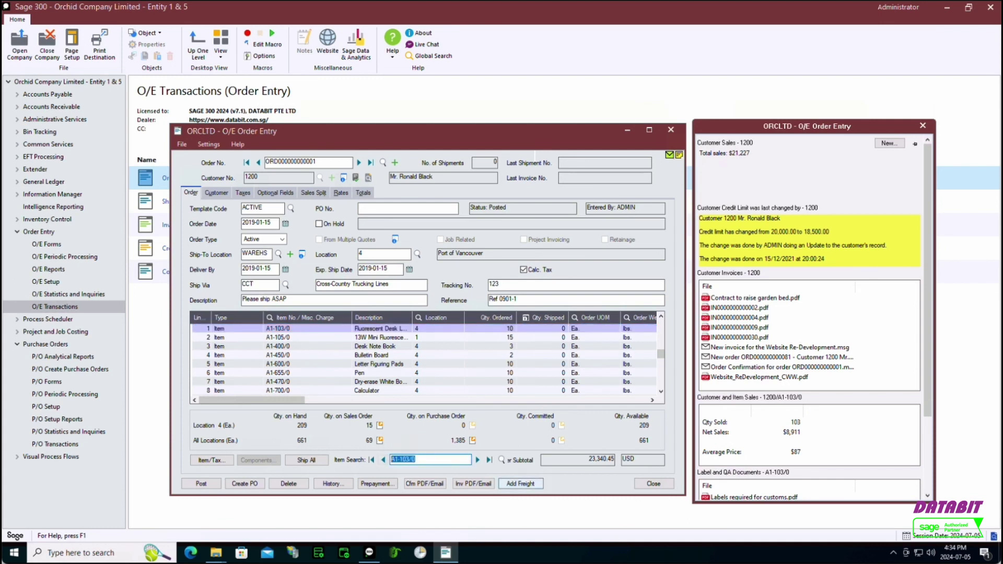
text(a1-400/0)
Step: Search the order lines for item A1-400/0, jumping to line 3
key(F5)
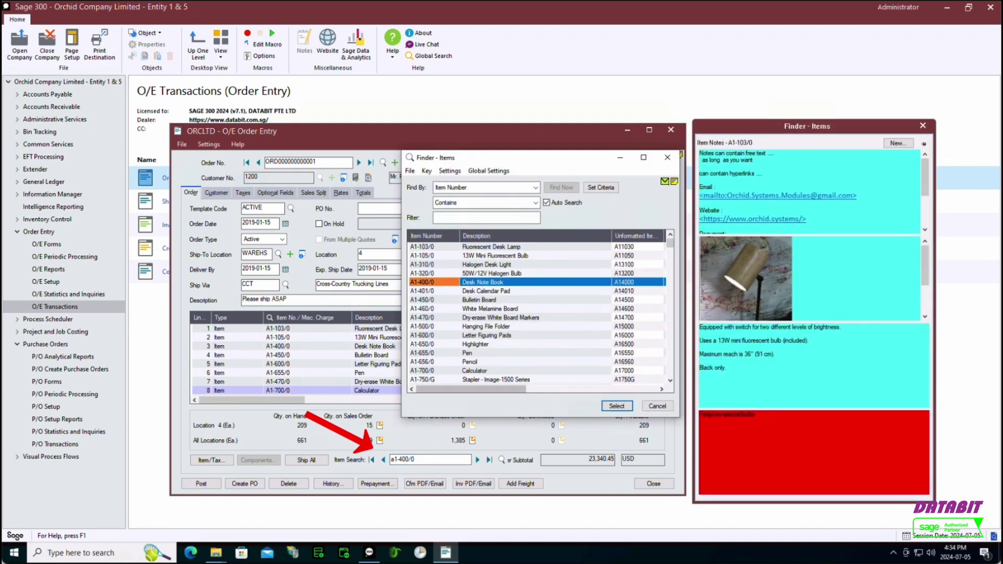
key(Return)
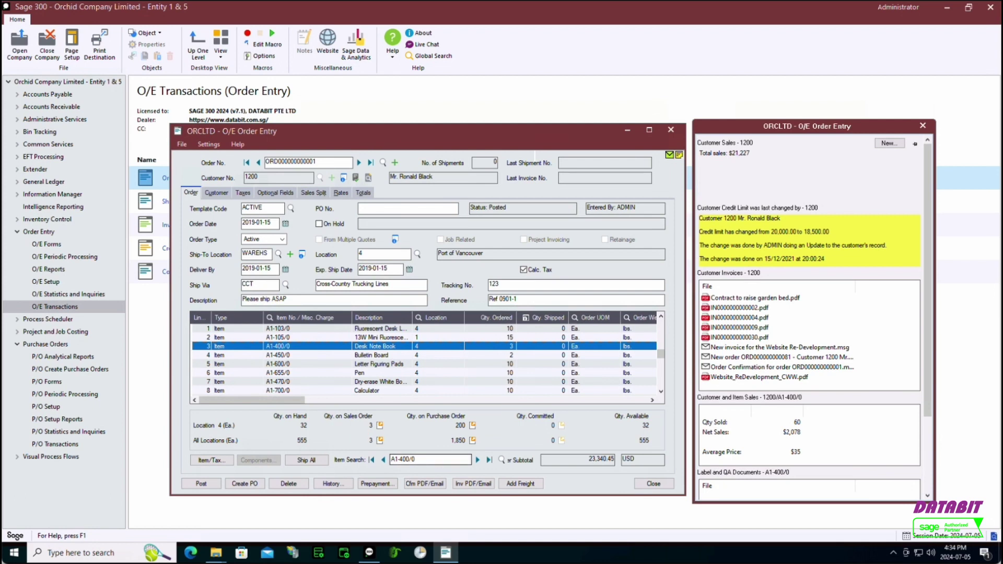
Step: Choose item A1-700/0 from the Finder, jumping to line 8, the Calculator
key(F5)
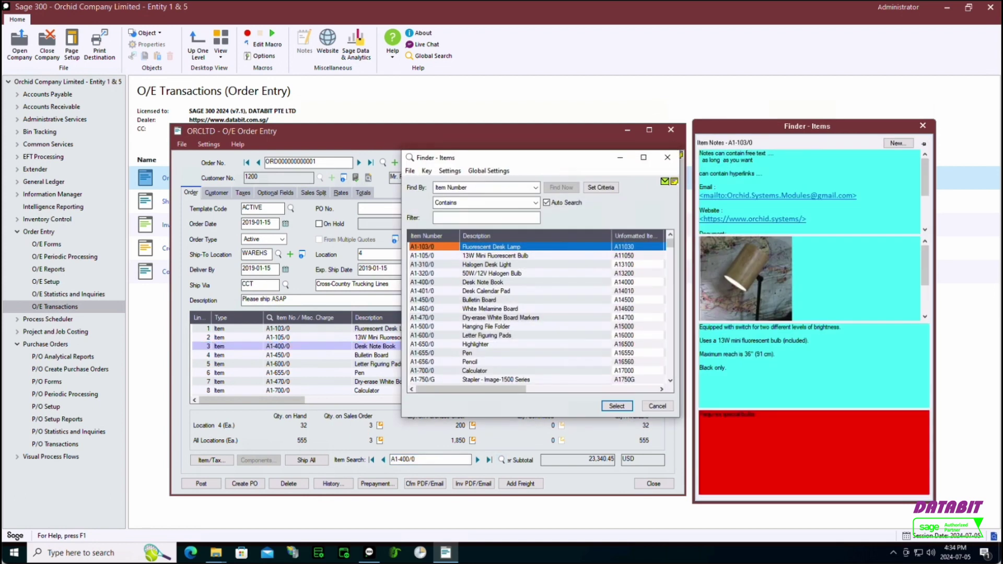
click(486, 370)
click(617, 405)
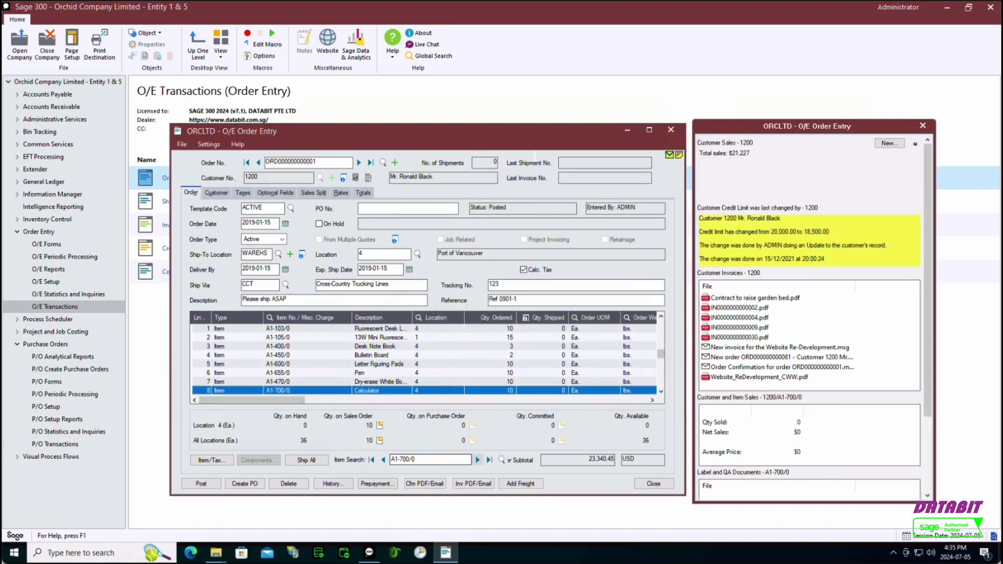
Step: Filter the Finder by C2-230 and select C2-230/Y, jumping to line 16
click(503, 461)
text(C2-230)
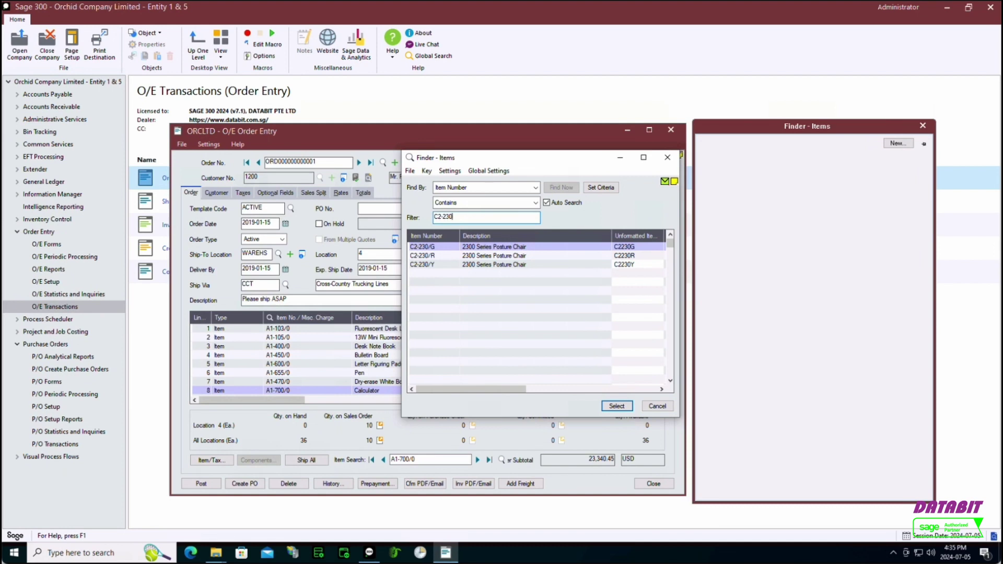
click(486, 264)
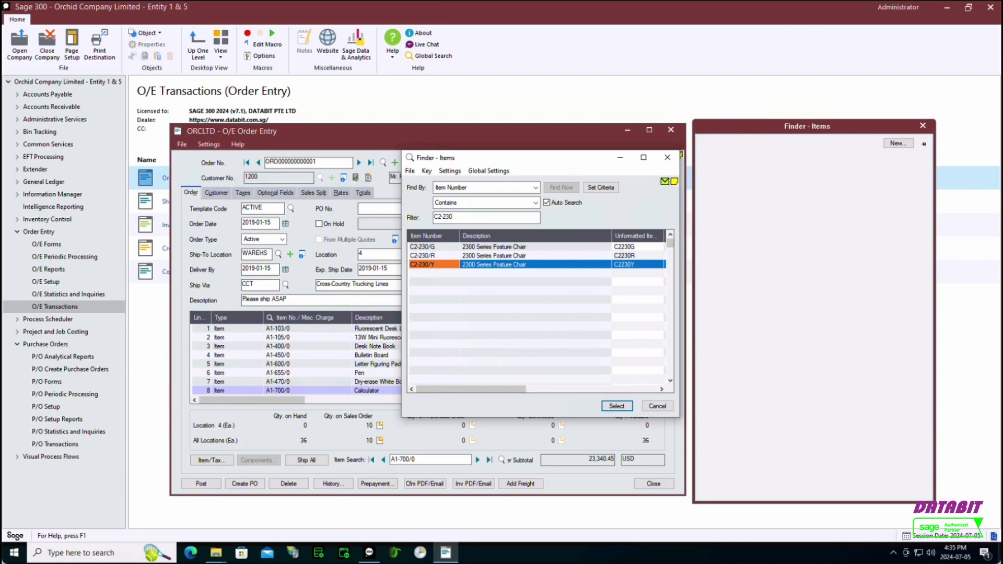
click(618, 406)
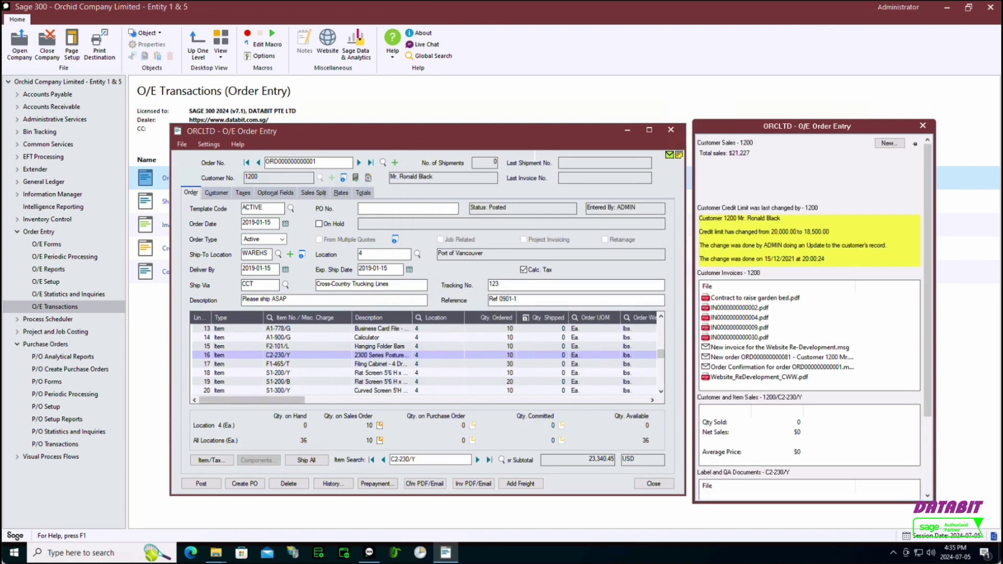